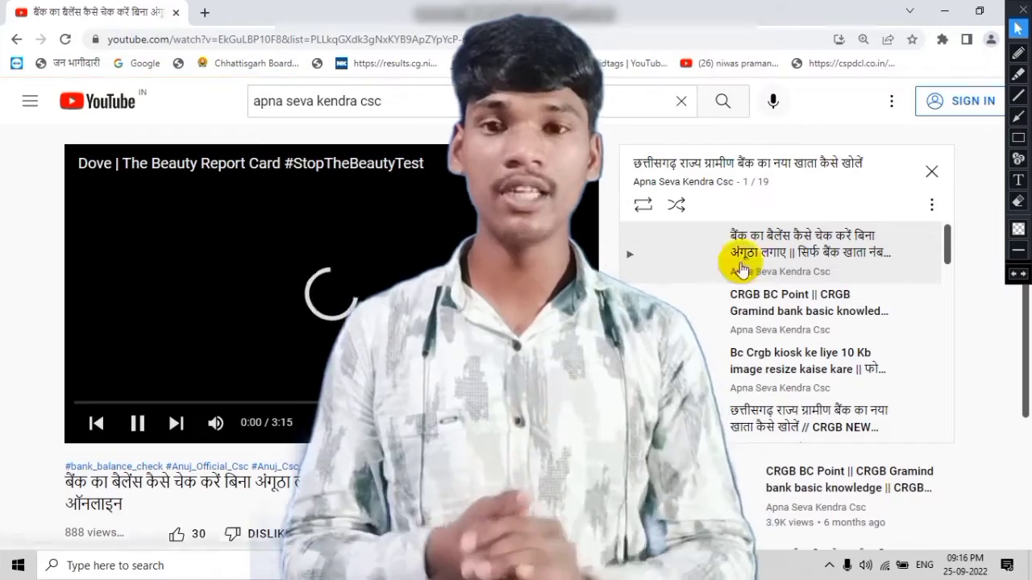
# Play the CRGB BC Point playlist video, change its playback quality, and make it fill the whole screen
pyautogui.click(773, 322)
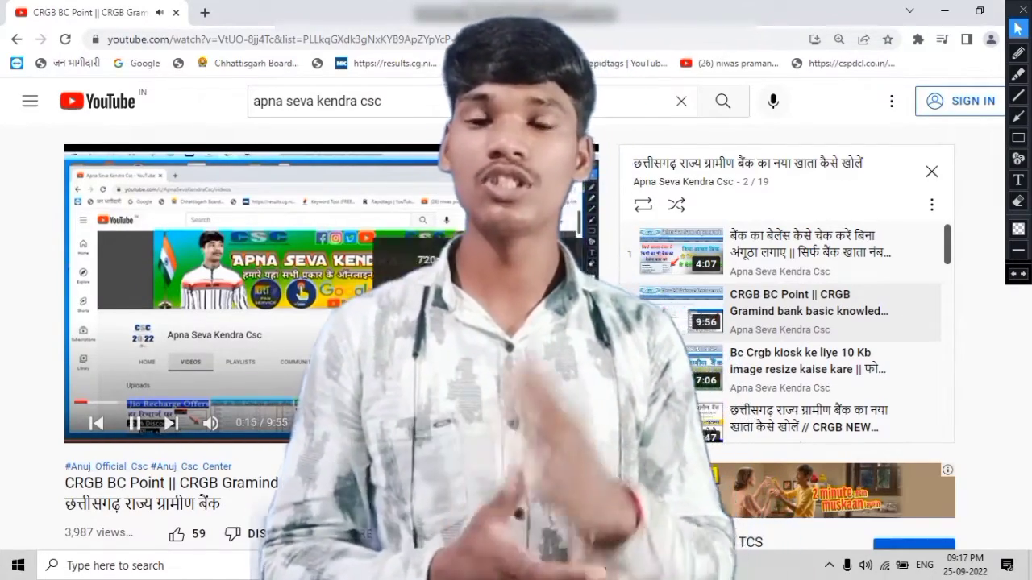
pyautogui.click(474, 242)
pyautogui.click(474, 218)
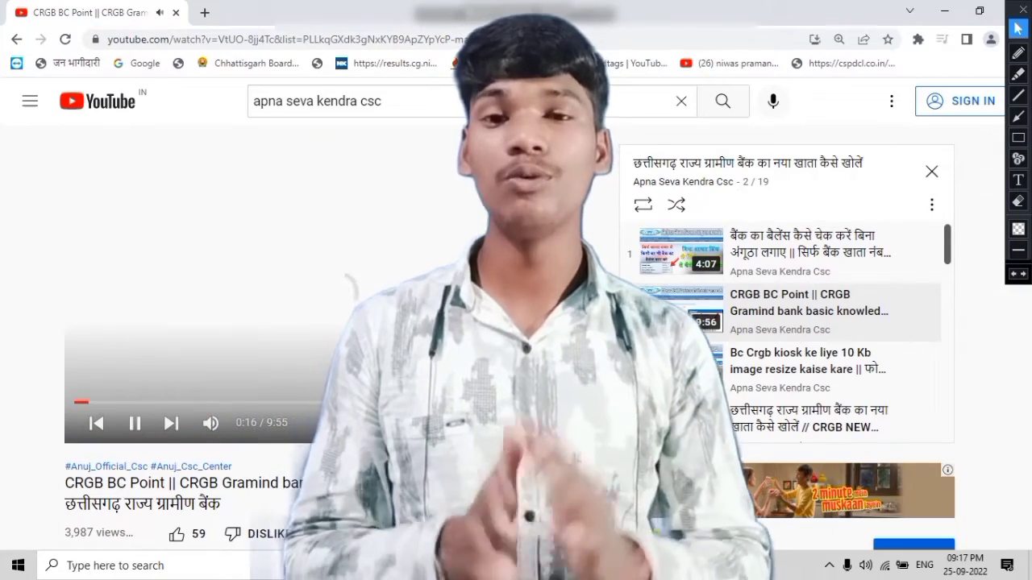
pyautogui.press('F11')
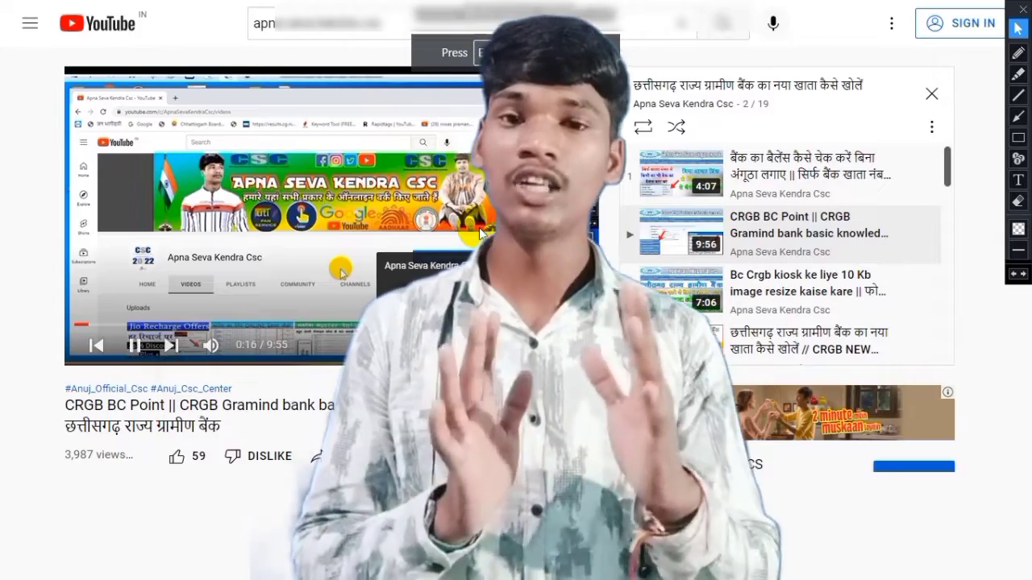
pyautogui.press('f')
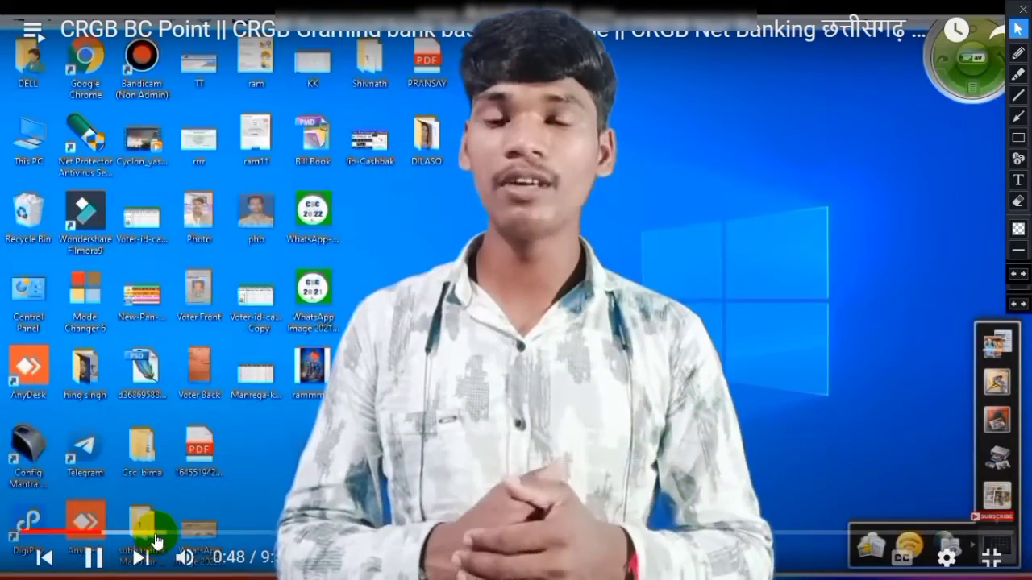
# Seek the tutorial past the TATA login page to the fingerprint verification step at 2:26
pyautogui.click(160, 533)
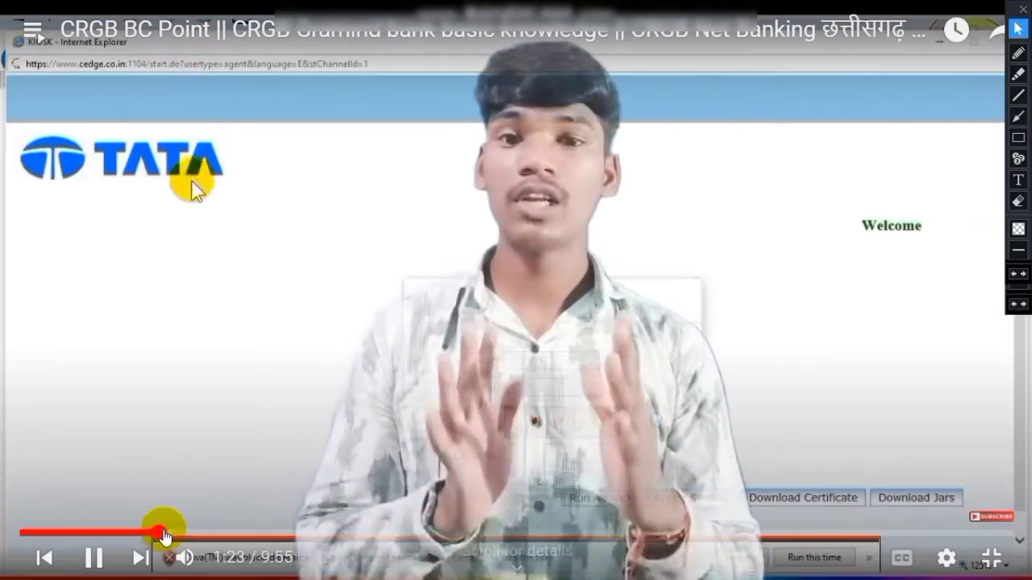
pyautogui.click(180, 534)
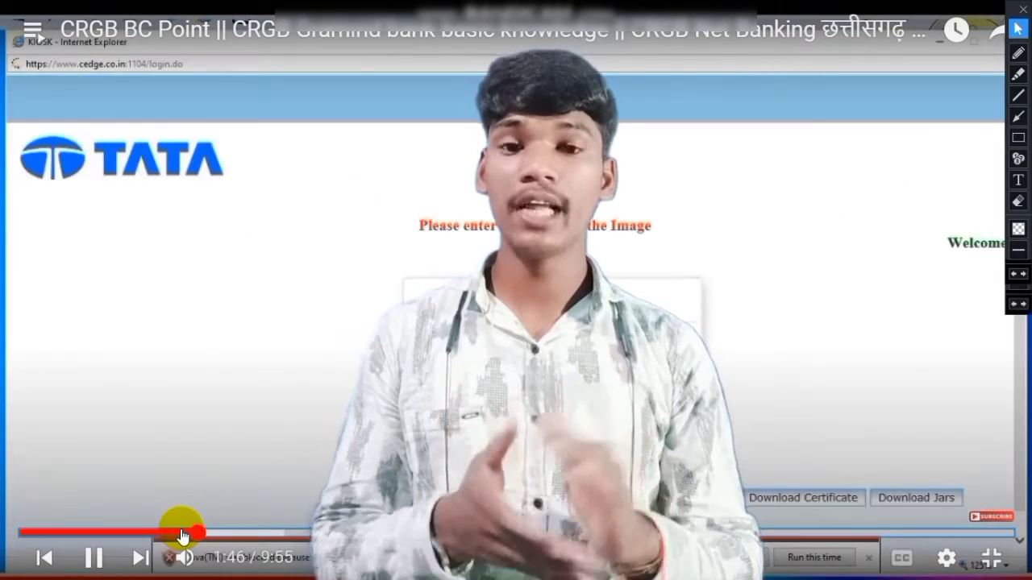
pyautogui.press('Right')
pyautogui.press('Right')
pyautogui.press('Right')
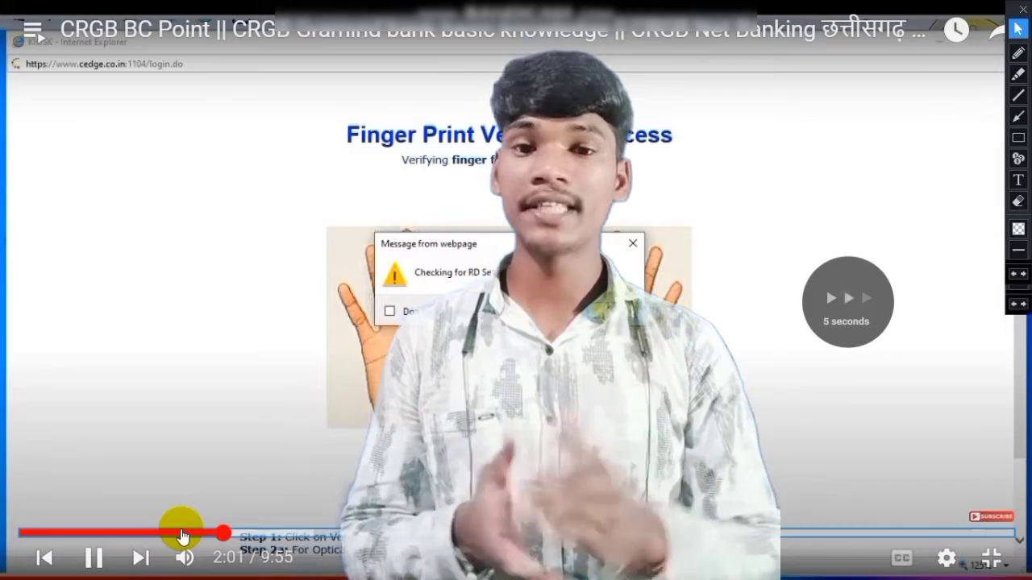
pyautogui.press('Right')
pyautogui.press('Right')
pyautogui.press('Right')
pyautogui.press('Right')
pyautogui.press('Right')
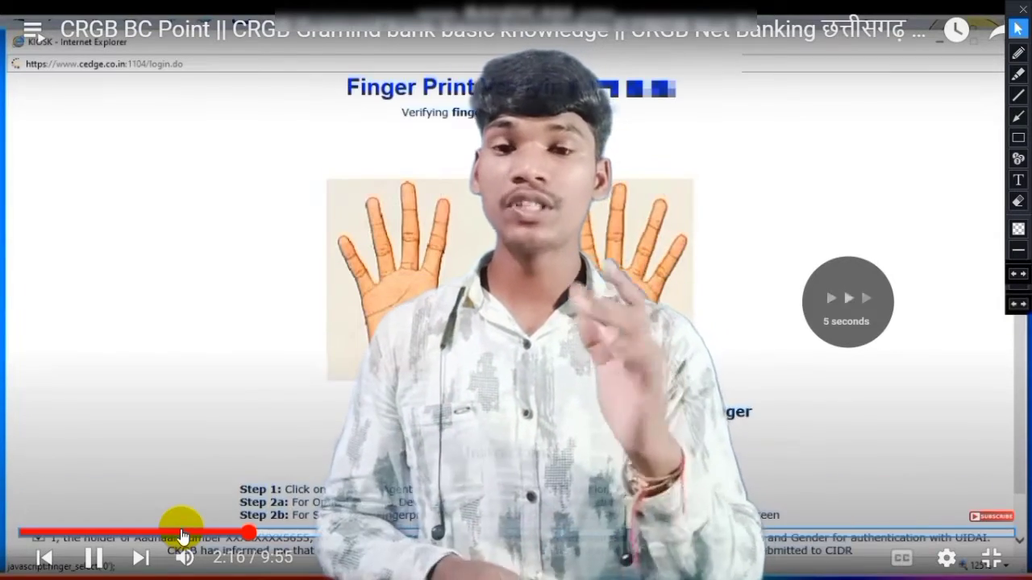
pyautogui.press('Right')
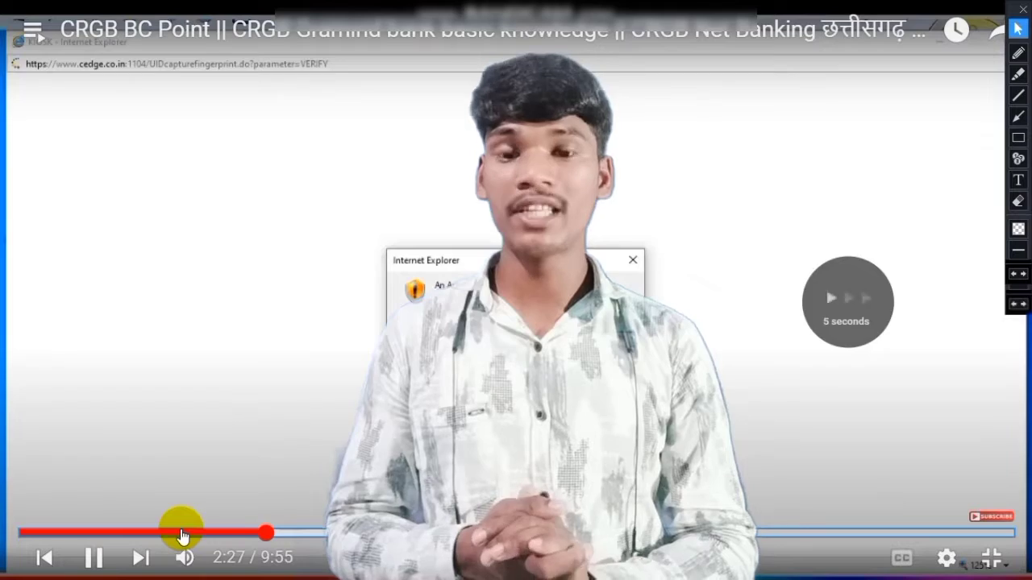
pyautogui.press('Right')
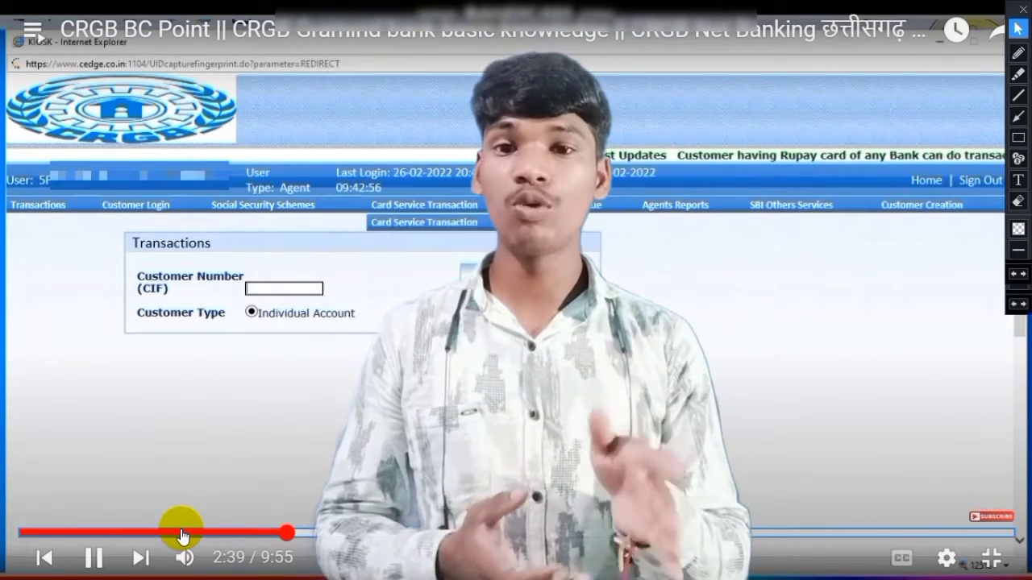
# Skip forward in 5-second jumps to 3:37, the Transactions page with the Customer Number (CIF) field
pyautogui.press('Right')
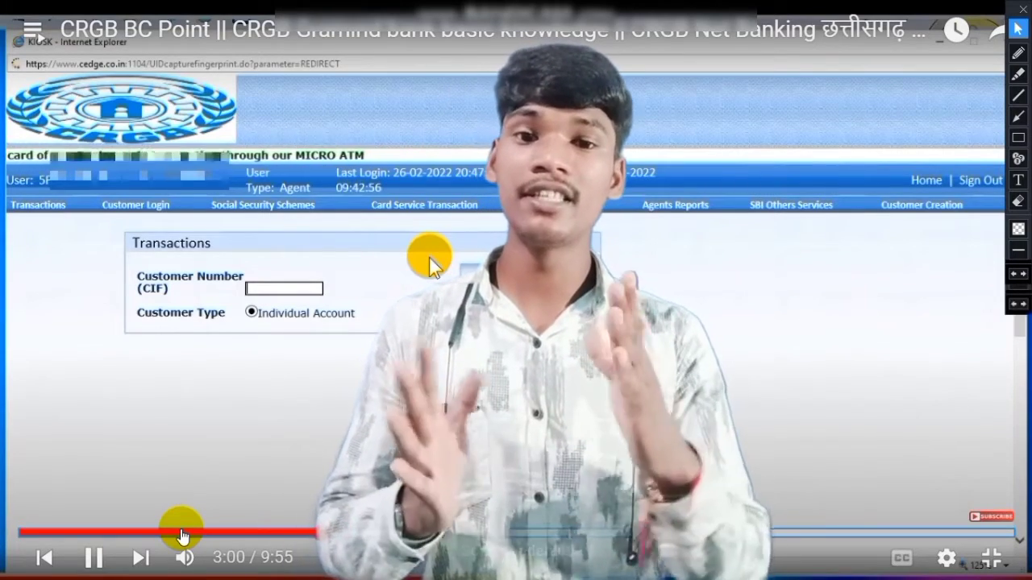
pyautogui.press('Right')
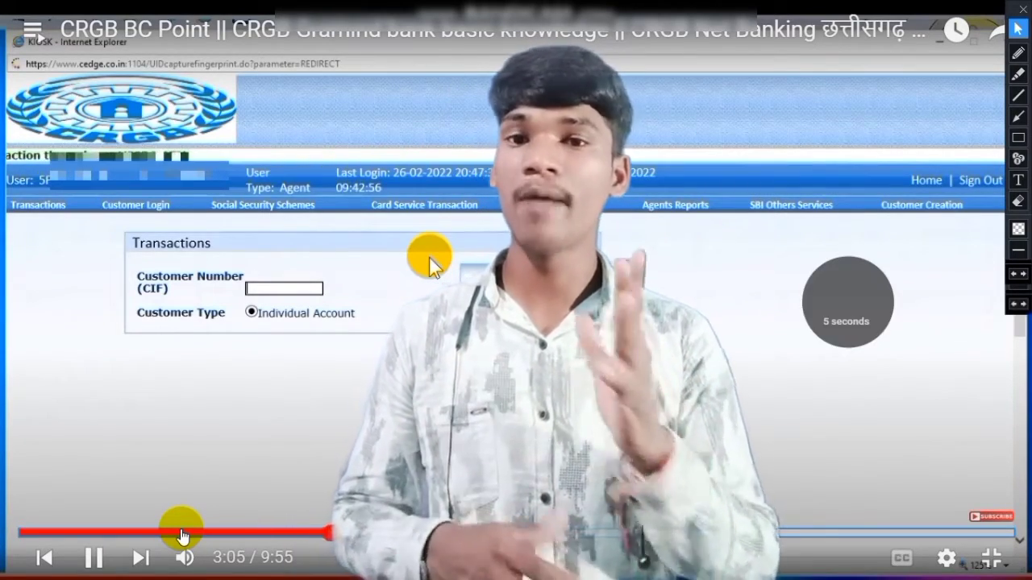
pyautogui.press('Right')
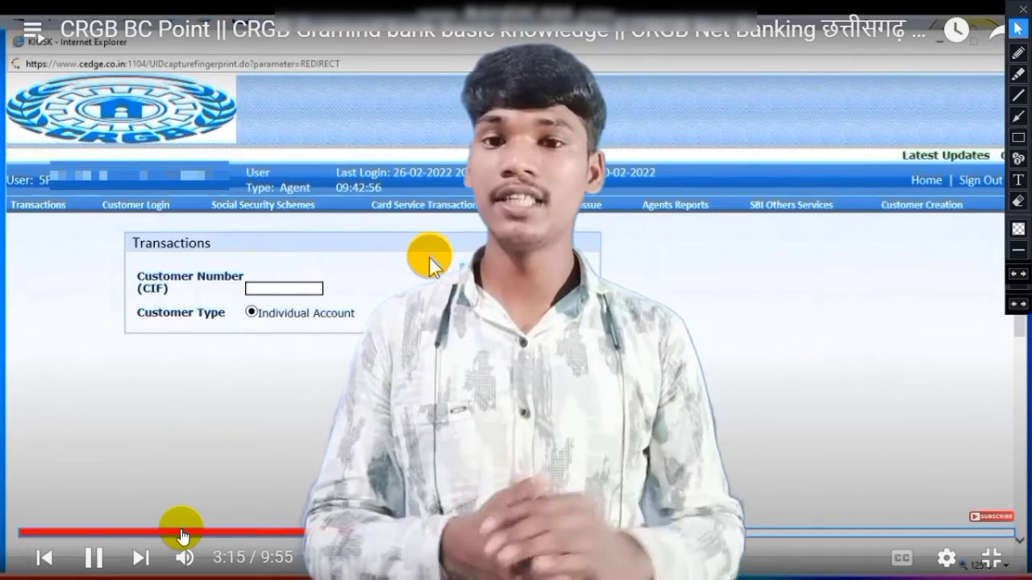
pyautogui.press('Right')
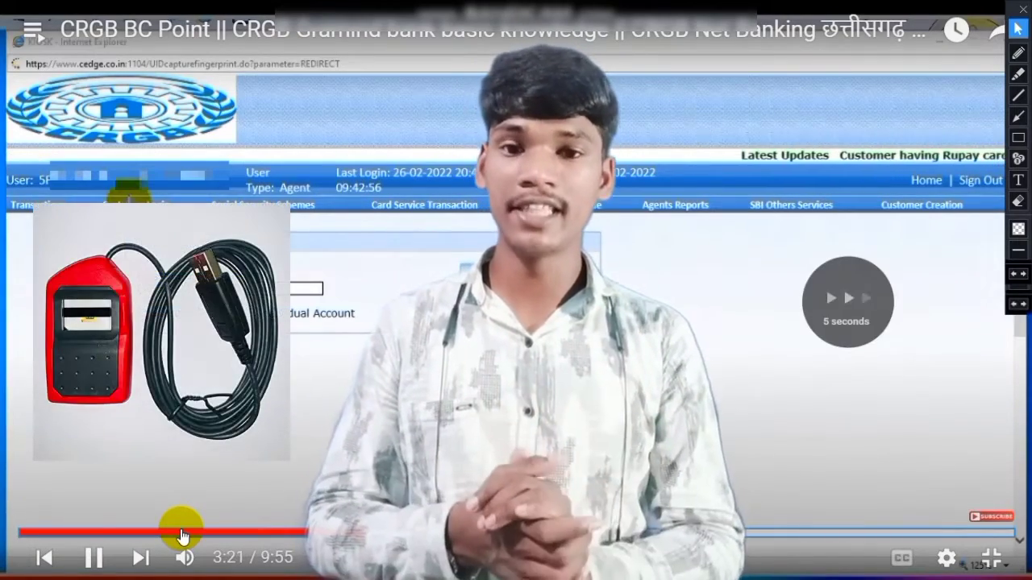
pyautogui.press('Right')
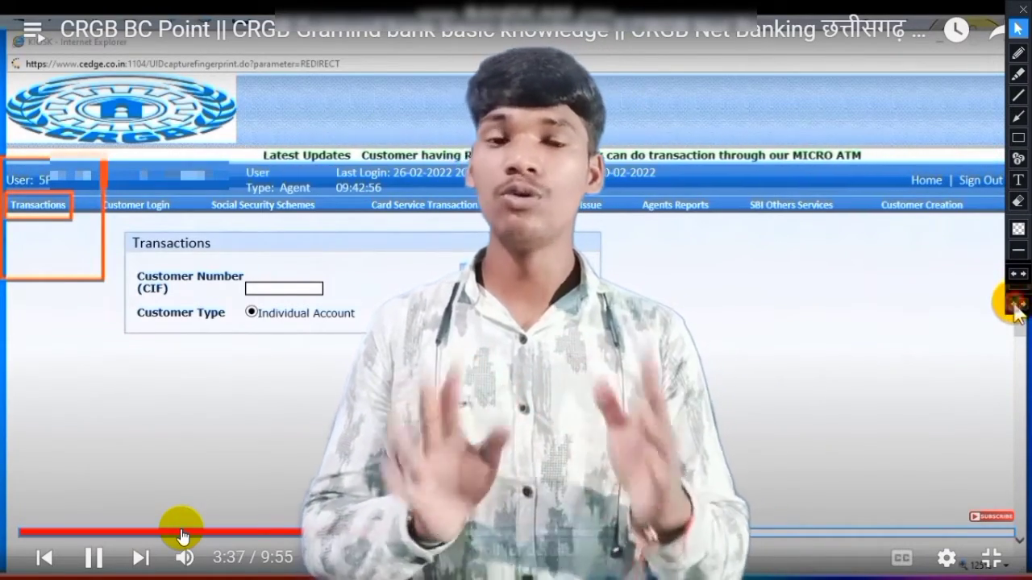
# Skip forward to 4:26, where the AEPS Transactions form shows IndusIndBank and its service options
pyautogui.press('Right')
pyautogui.press('Right')
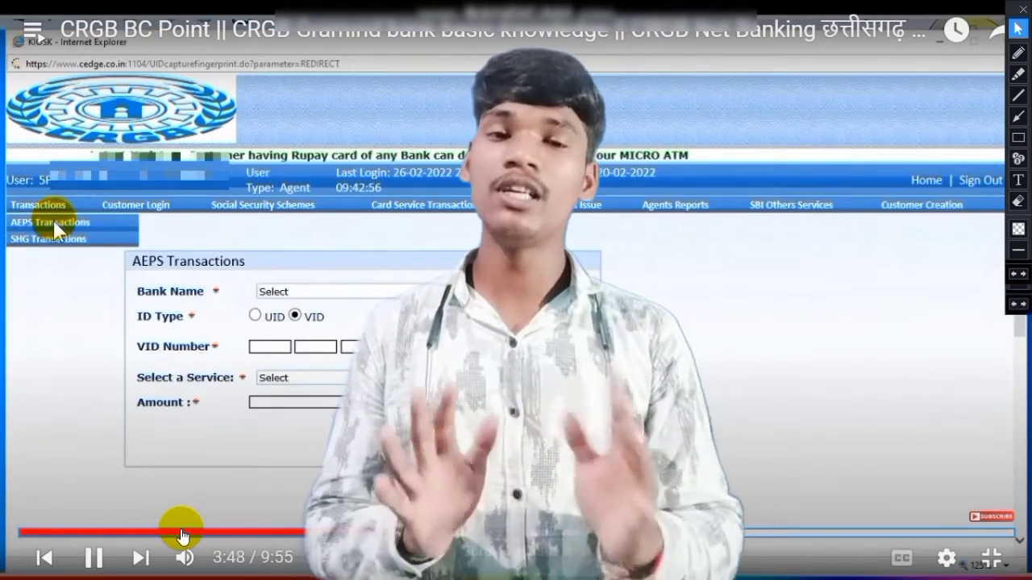
pyautogui.press('Right')
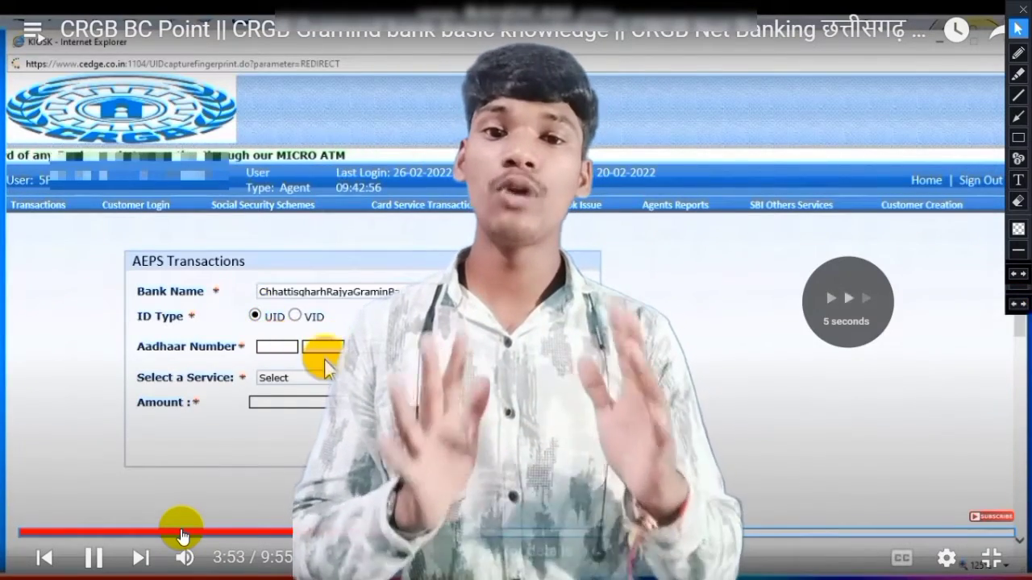
pyautogui.press('Right')
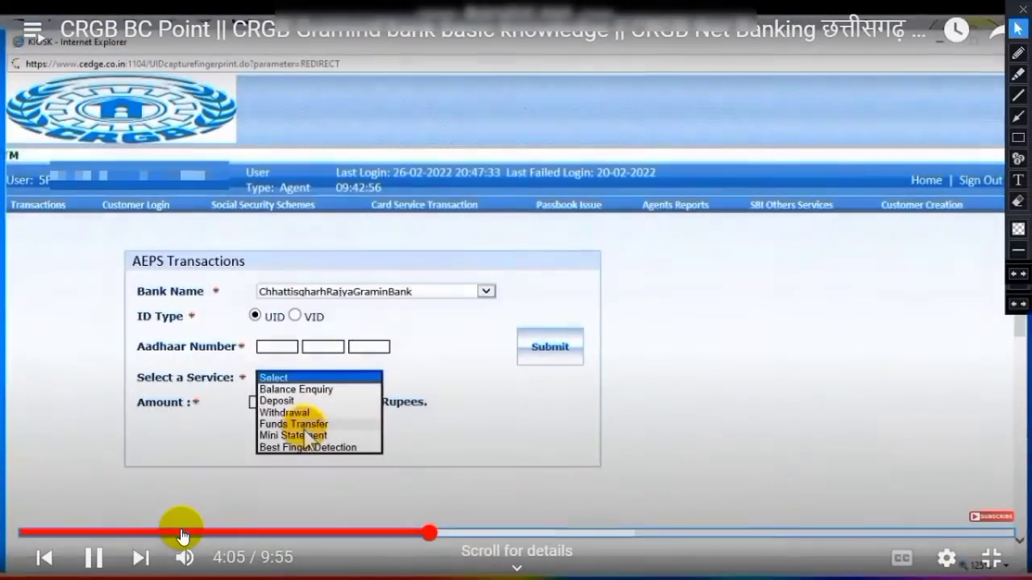
pyautogui.press('Right')
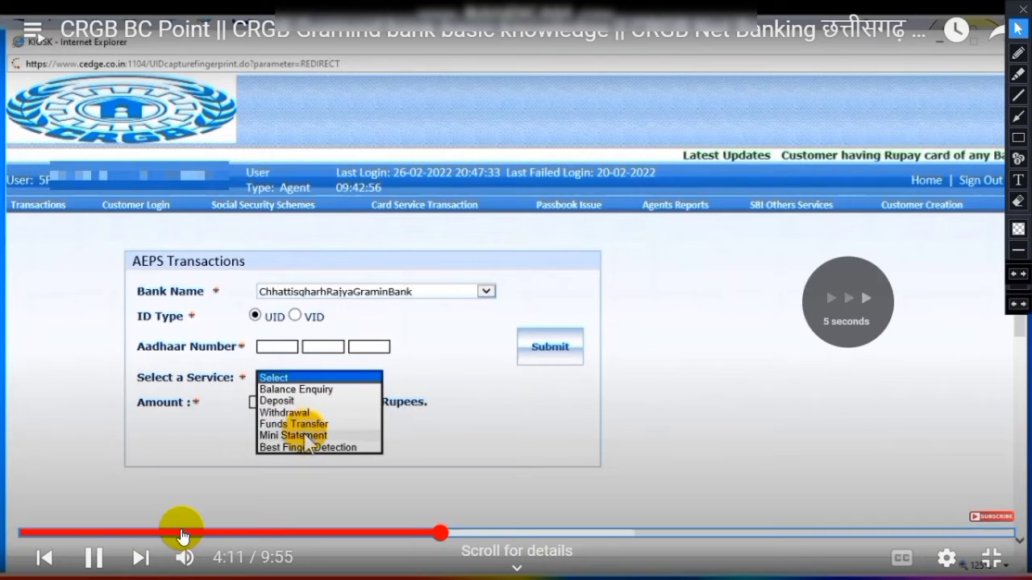
pyautogui.press('Right')
pyautogui.press('Right')
pyautogui.press('Right')
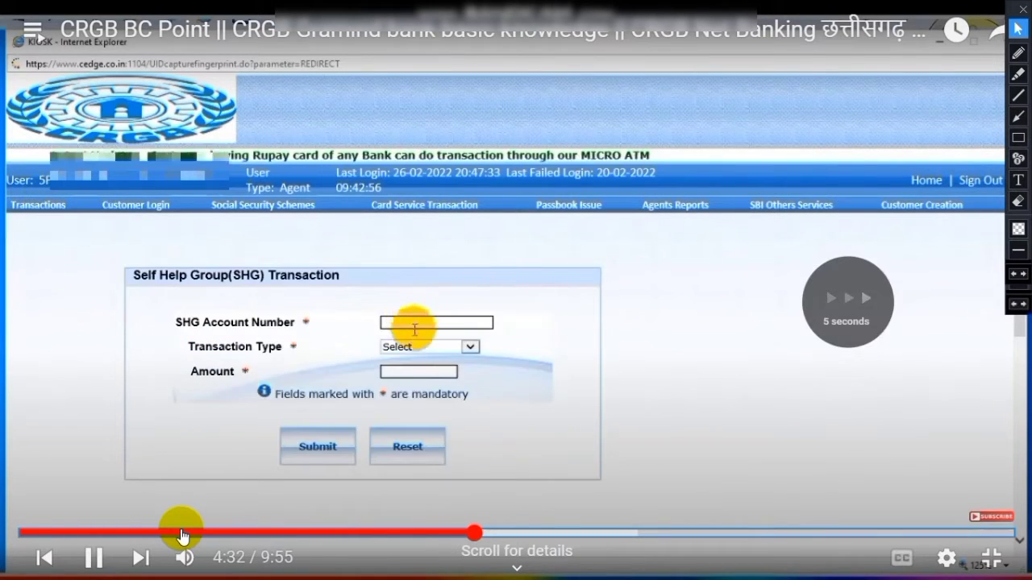
# Skip past the SHG Transaction form to 5:03, the Transactions page with the CIF field
pyautogui.press('Right')
pyautogui.press('Right')
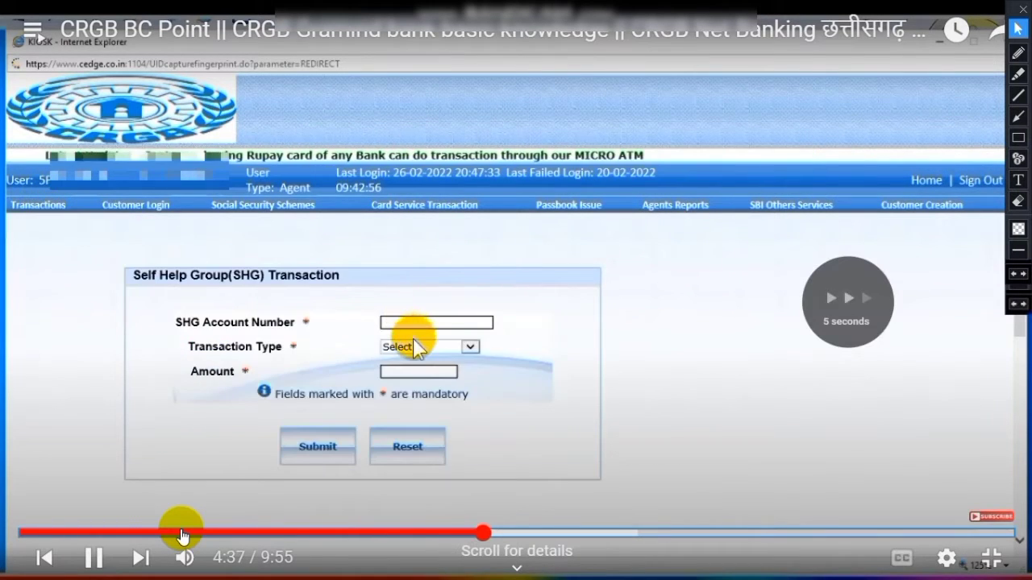
pyautogui.press('Right')
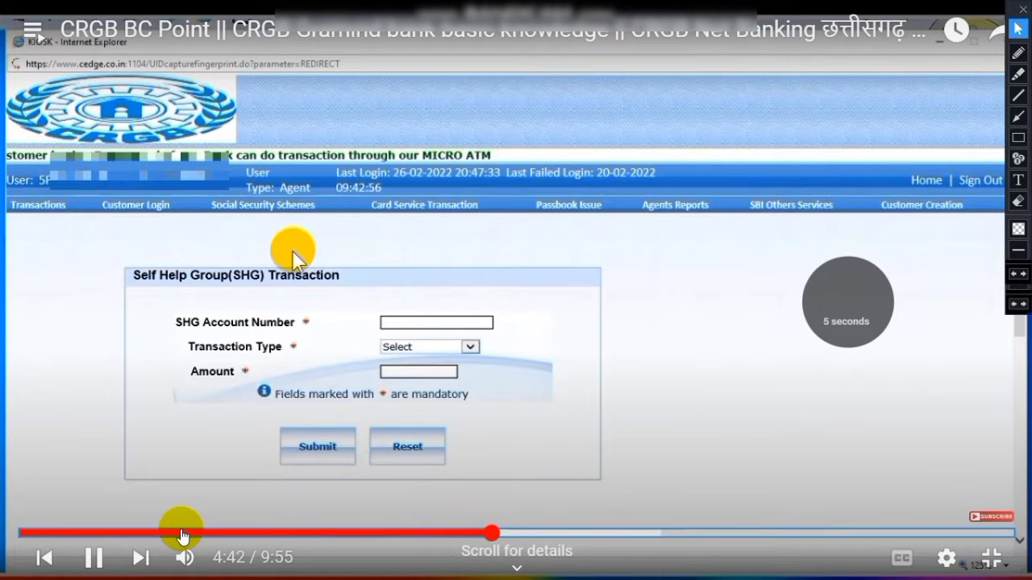
pyautogui.press('Right')
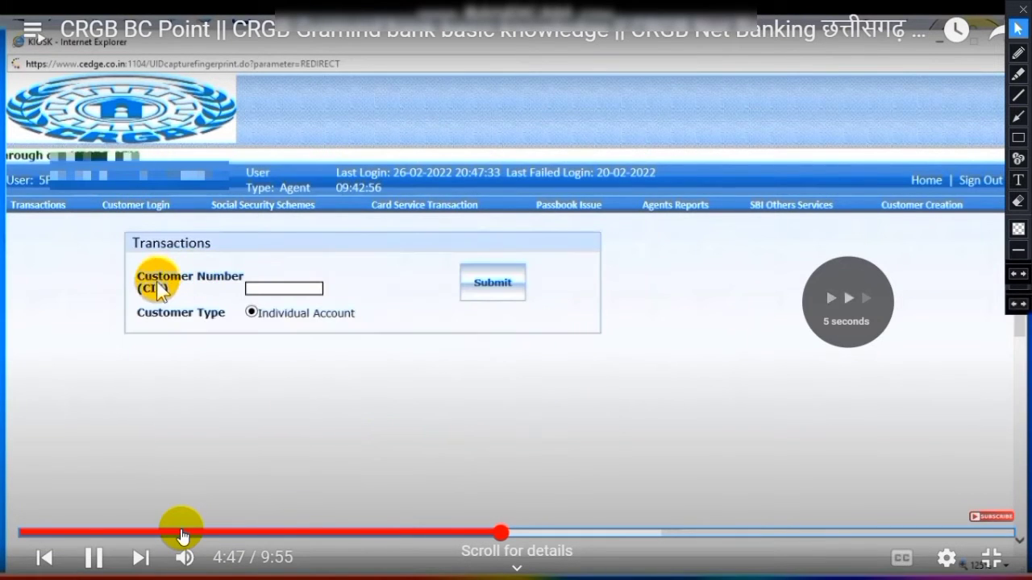
pyautogui.press('Right')
pyautogui.press('Right')
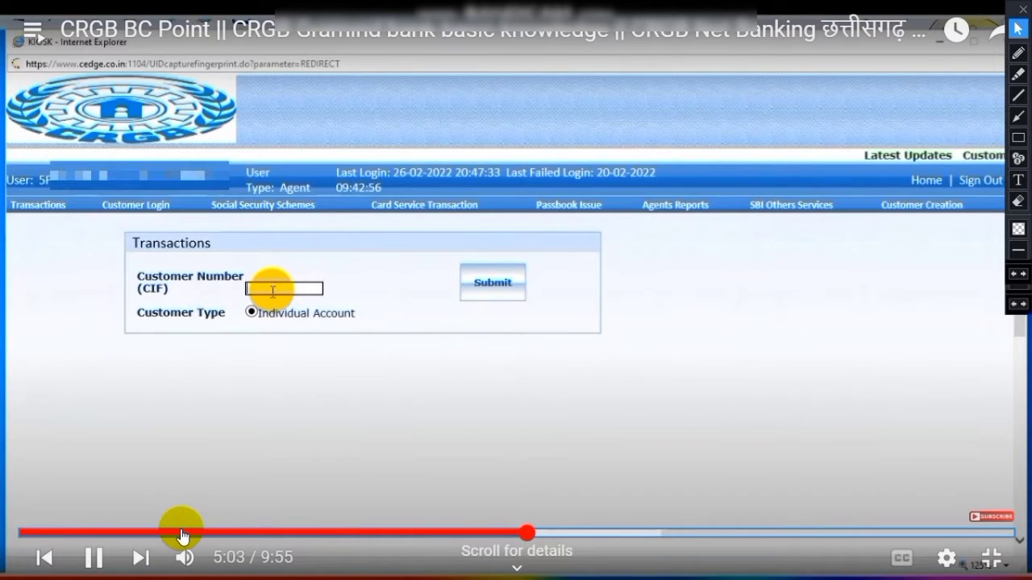
pyautogui.press('Right')
pyautogui.press('Right')
pyautogui.press('Right')
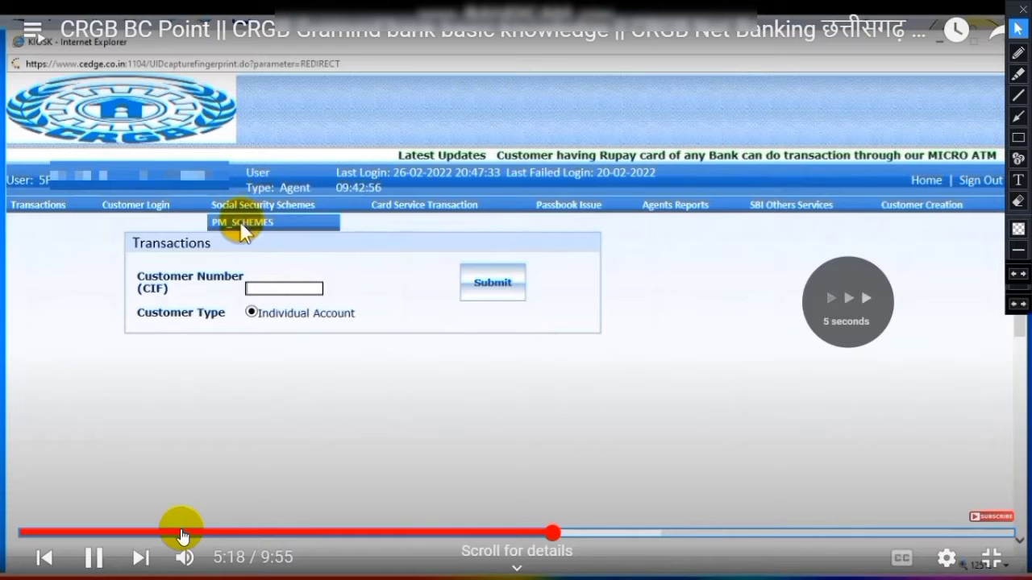
pyautogui.press('Right')
pyautogui.press('Right')
pyautogui.press('Right')
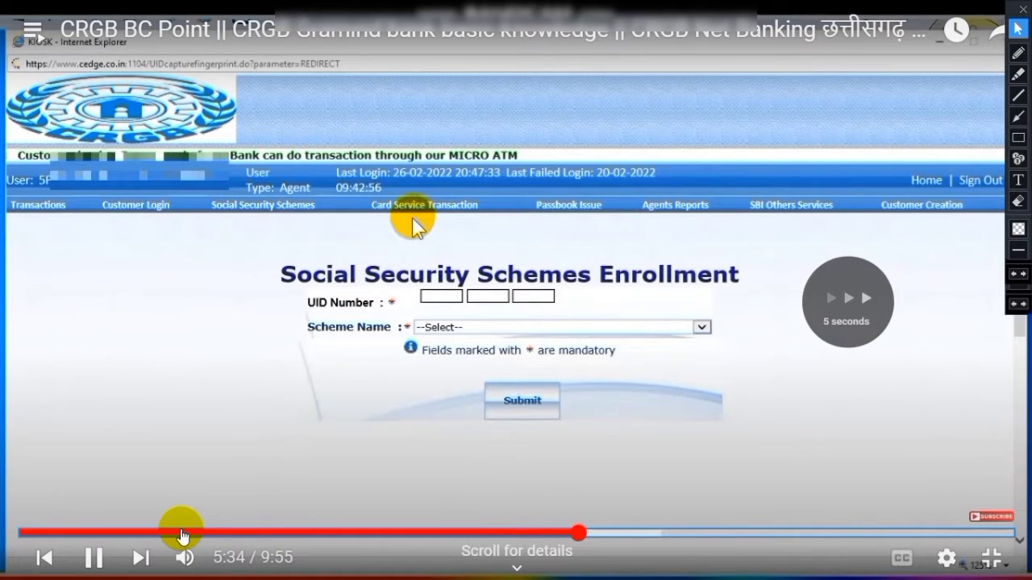
# Skip ahead to 6:05, the Customer Query page where a reference number is entered
pyautogui.press('Right')
pyautogui.press('Right')
pyautogui.press('Right')
pyautogui.press('Right')
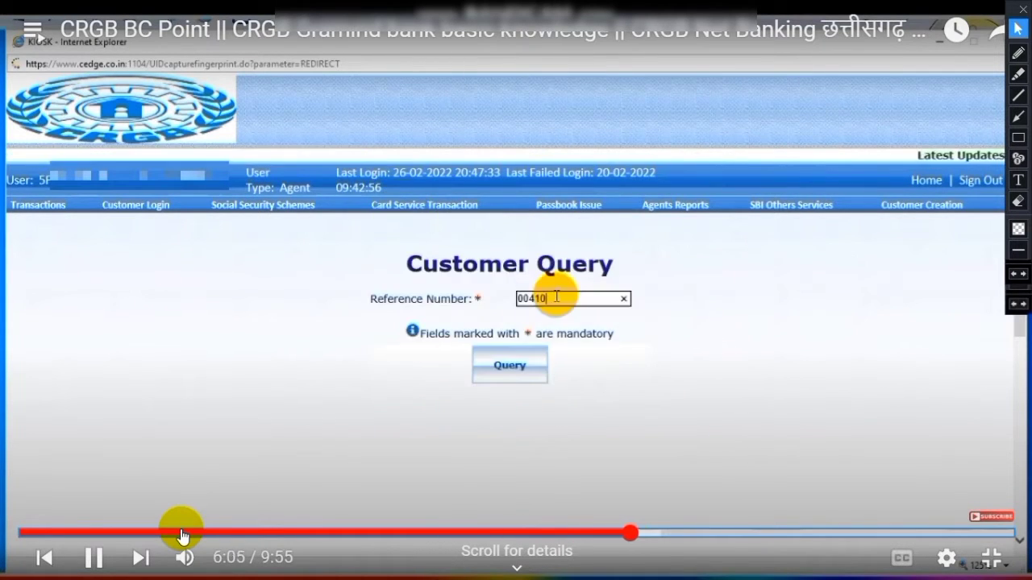
pyautogui.press('Right')
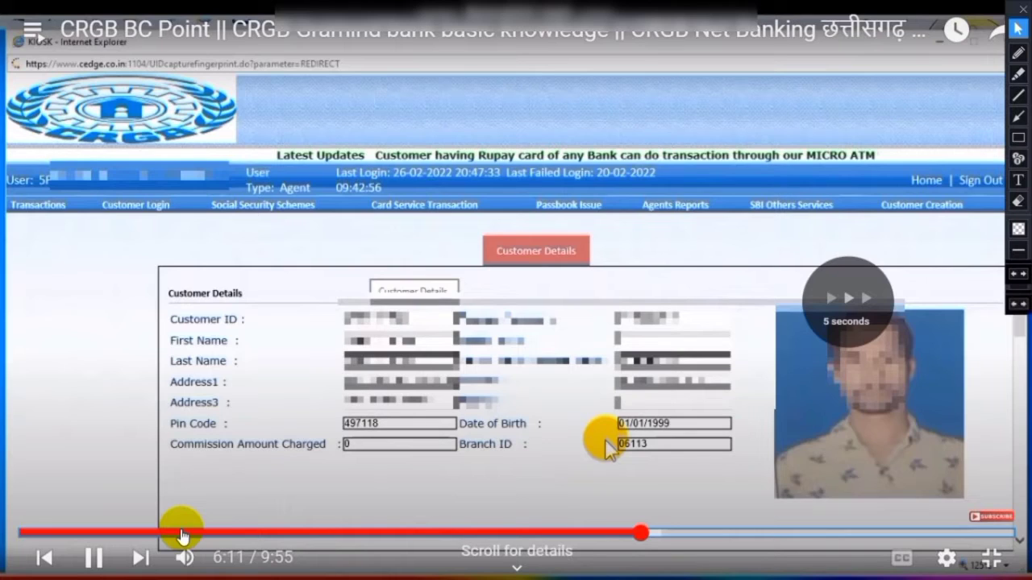
# Seek back and forth through Balance Enquiry and Customer Creation to the logout message after 7:57
pyautogui.press('Right')
pyautogui.press('Right')
pyautogui.press('Right')
pyautogui.press('Right')
pyautogui.press('Right')
pyautogui.press('Right')
pyautogui.press('Right')
pyautogui.press('Right')
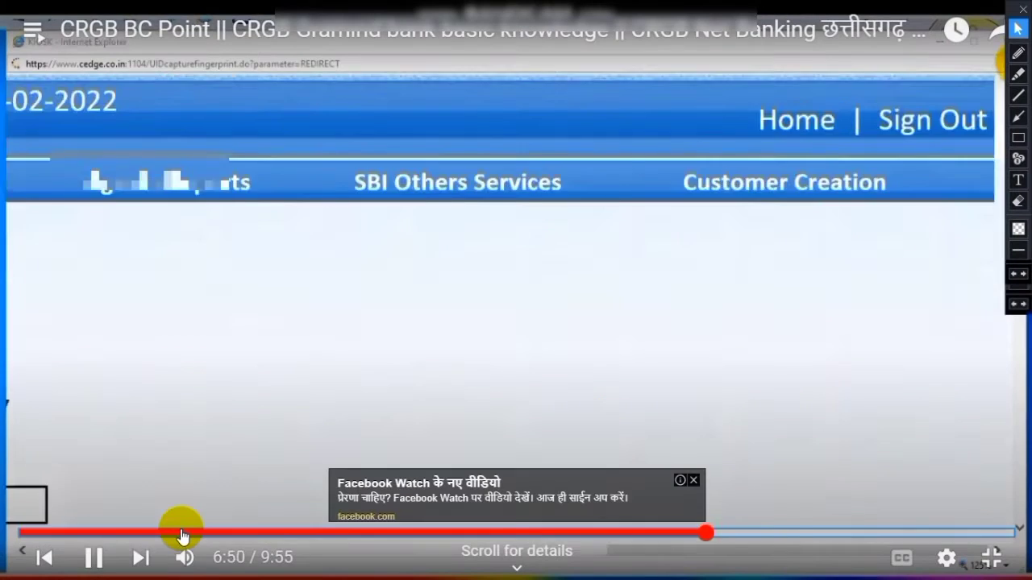
pyautogui.press('Left')
pyautogui.press('Left')
pyautogui.press('Left')
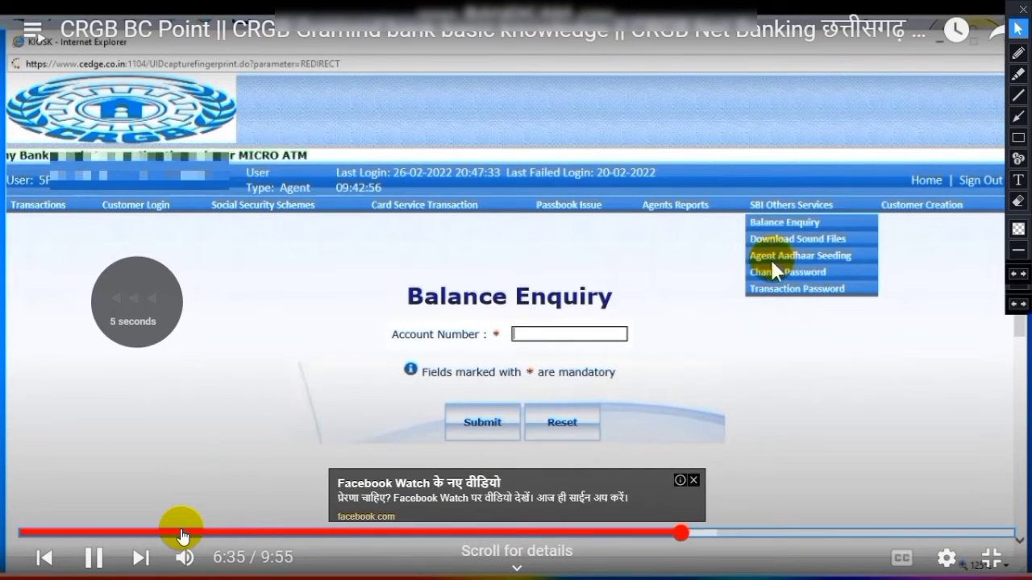
pyautogui.press('Left')
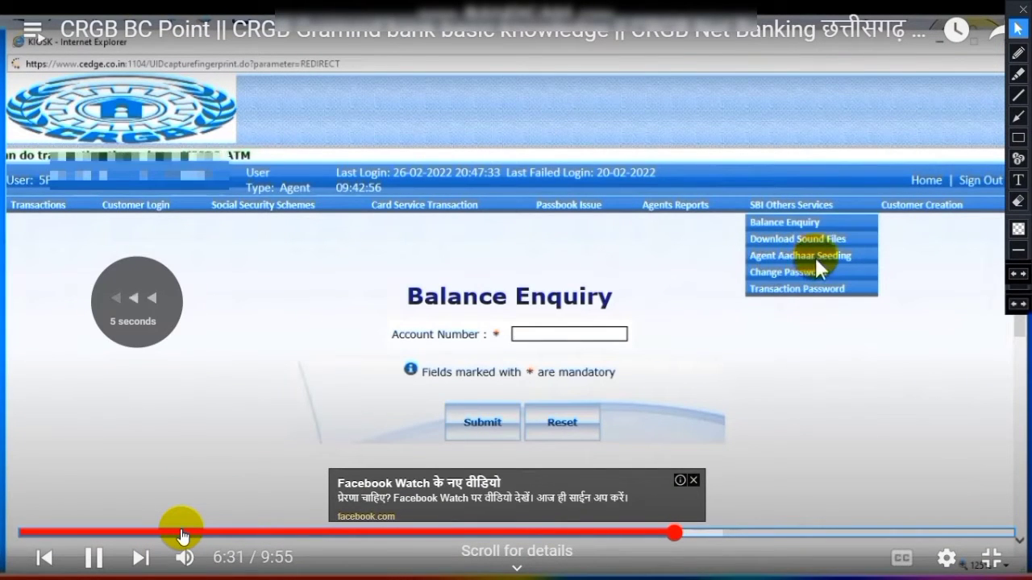
pyautogui.press('Right')
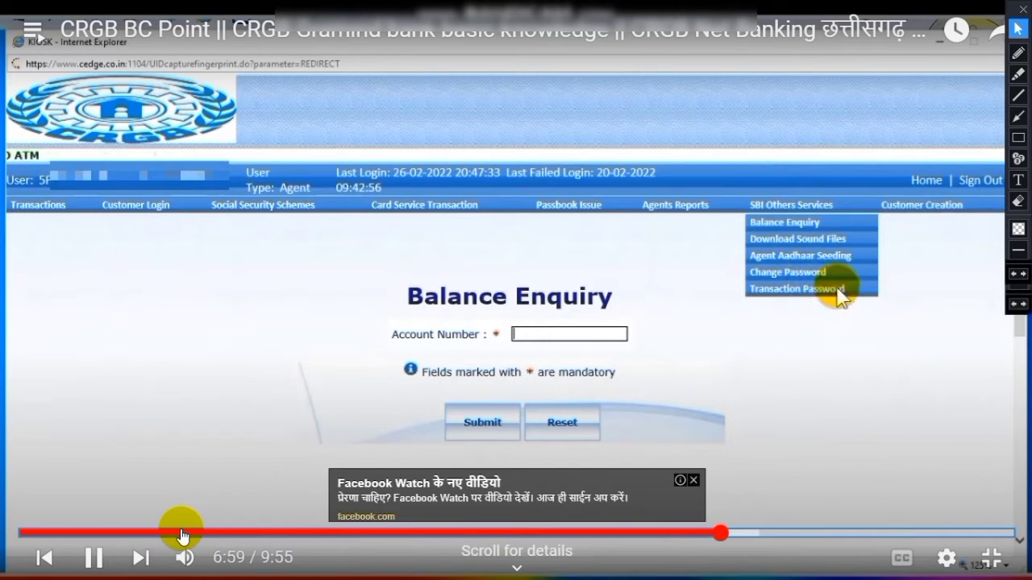
pyautogui.press('Right')
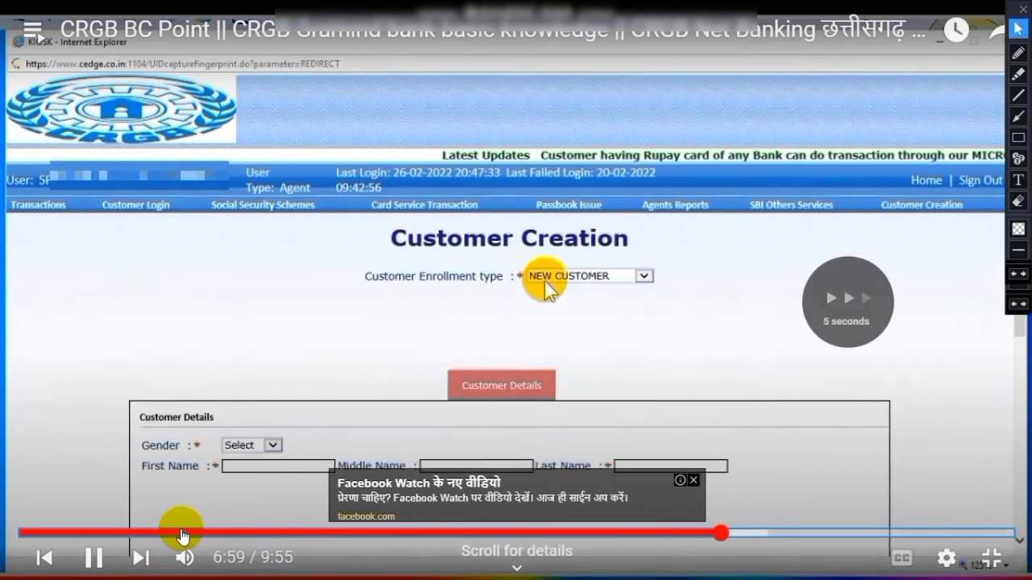
pyautogui.press('Right')
pyautogui.press('Right')
pyautogui.press('Right')
pyautogui.press('Right')
pyautogui.press('Right')
pyautogui.press('Right')
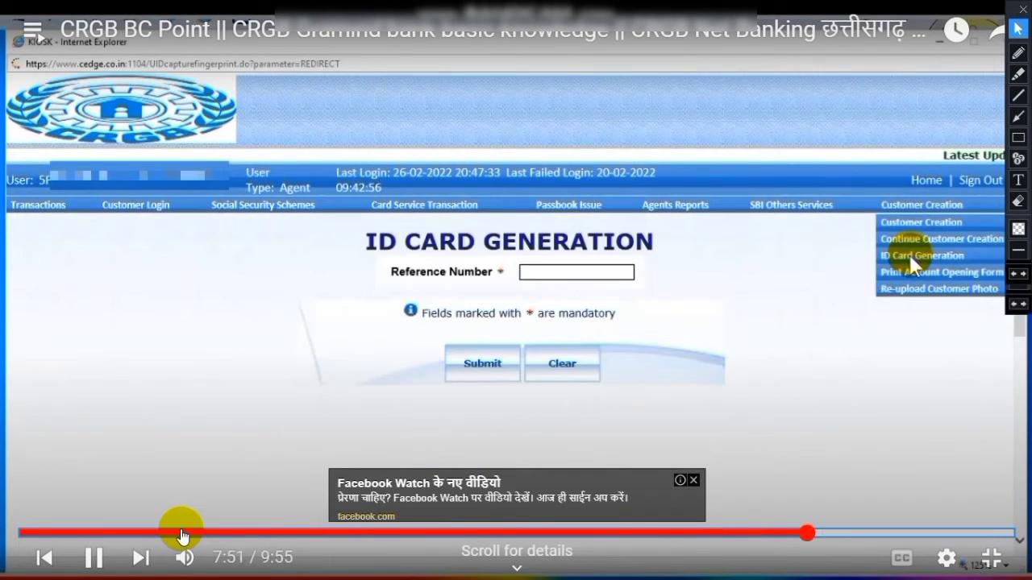
pyautogui.press('Right')
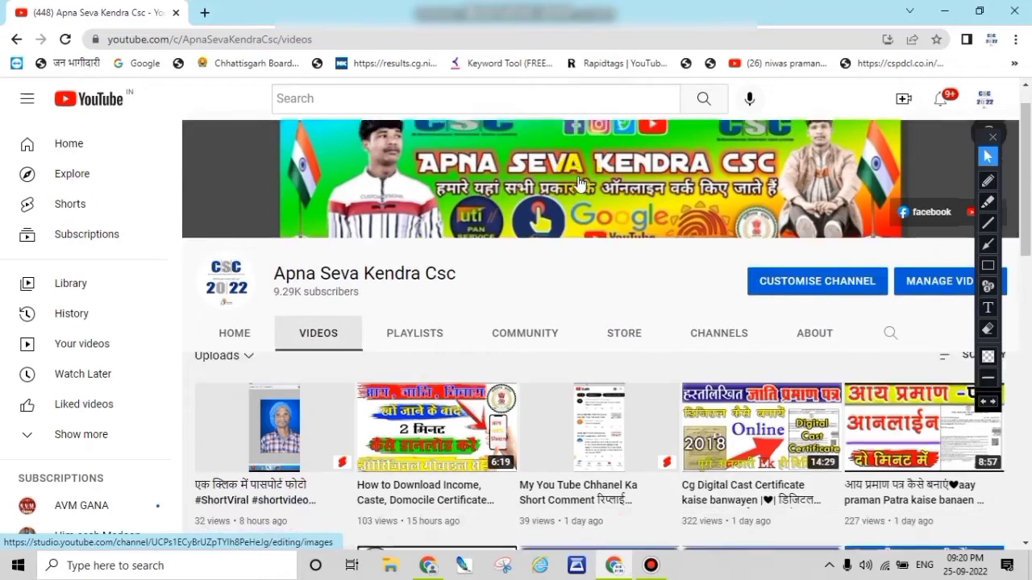
# Scroll down the channel's Videos list to find another kiosk video
pyautogui.scroll(-7, 579, 182)
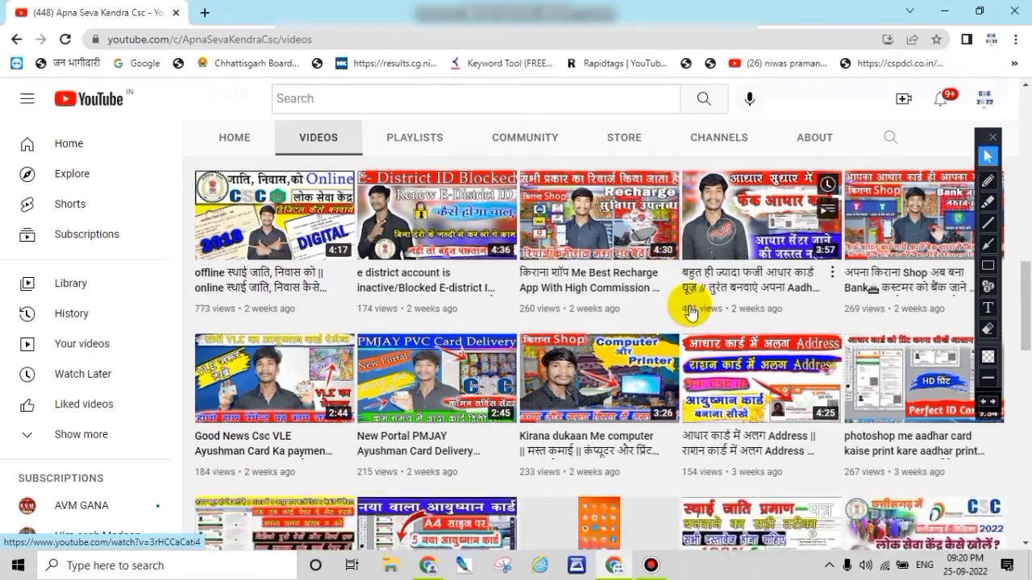
pyautogui.scroll(-5, 686, 299)
pyautogui.scroll(-5, 689, 314)
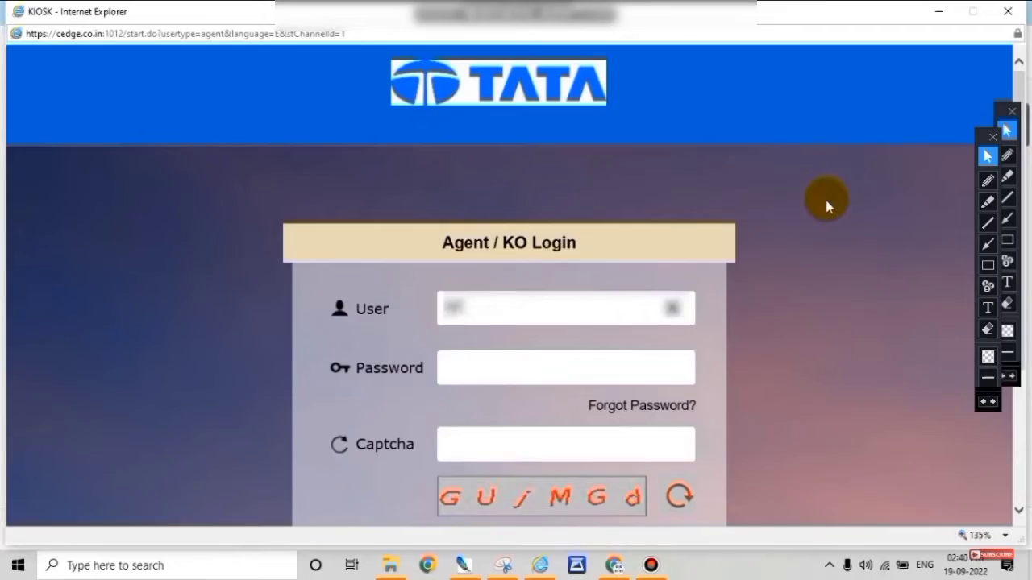
# Enter the agent user ID, account password and captcha code on the Agent / KO Login page
pyautogui.write('9721172')
pyautogui.click(625, 374)
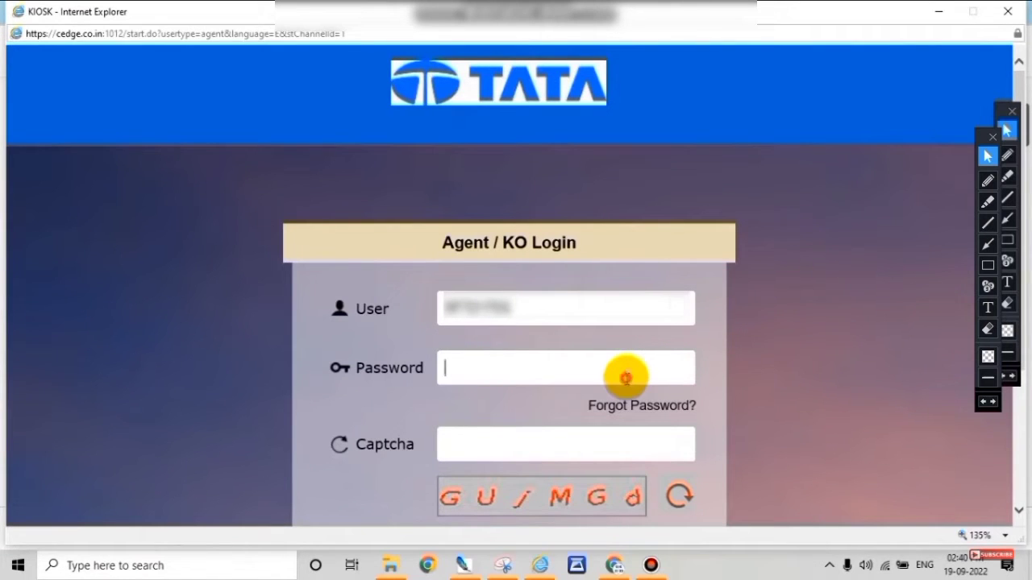
pyautogui.write('•••••••••')
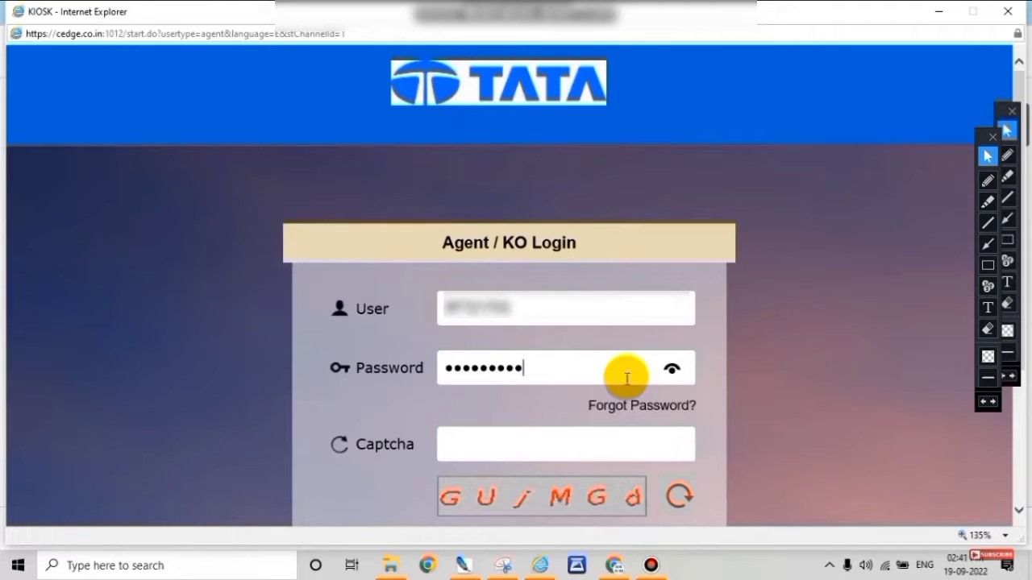
pyautogui.click(612, 441)
pyautogui.write('GU')
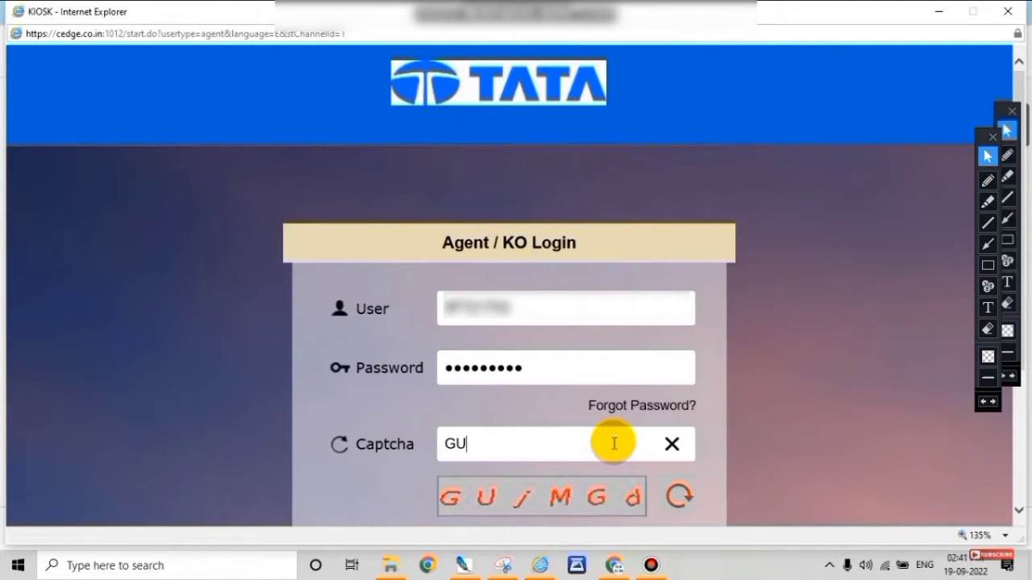
pyautogui.write('jMGd')
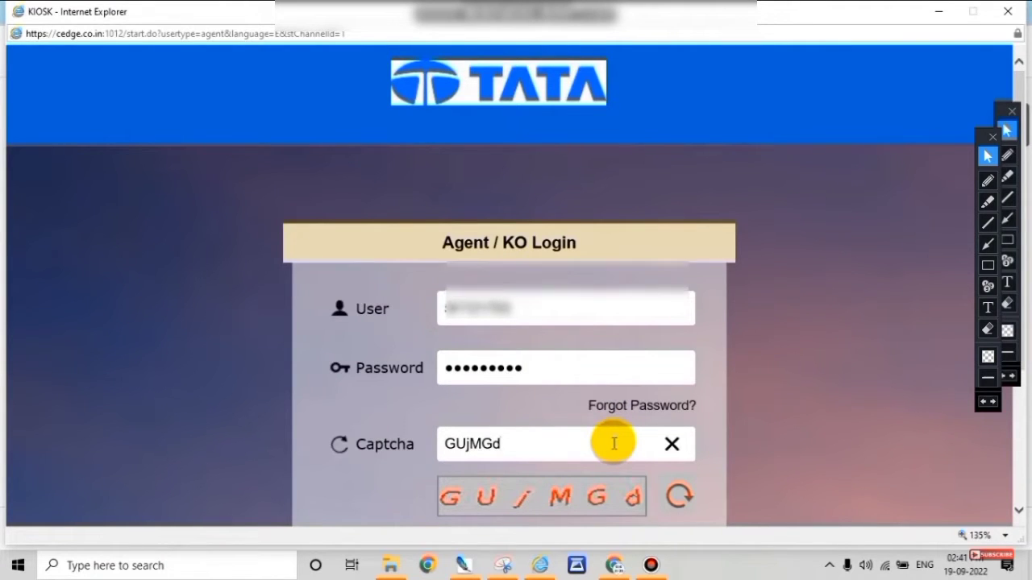
# Log in and acknowledge the fingerprint Verified Successfully message to reach Customer Login
pyautogui.scroll(-1, 610, 438)
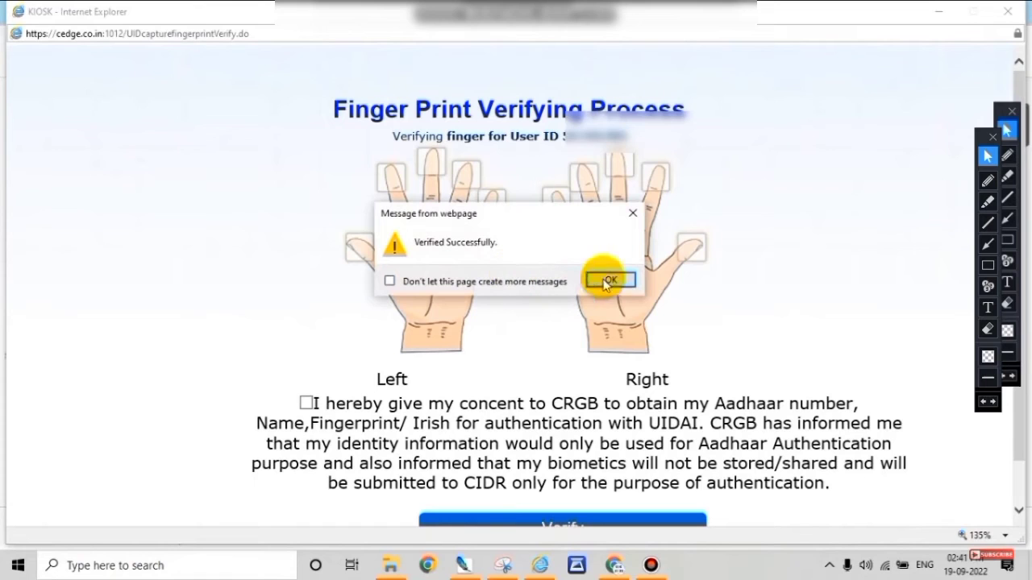
pyautogui.click(1008, 239)
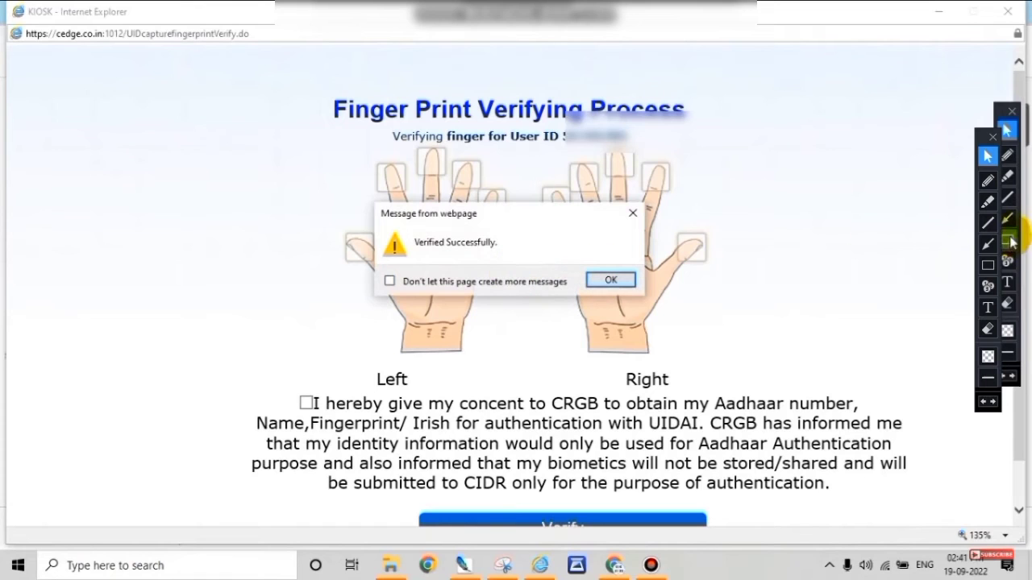
pyautogui.moveTo(377, 200)
pyautogui.mouseDown()
pyautogui.moveTo(580, 293)
pyautogui.moveTo(646, 294)
pyautogui.mouseUp()
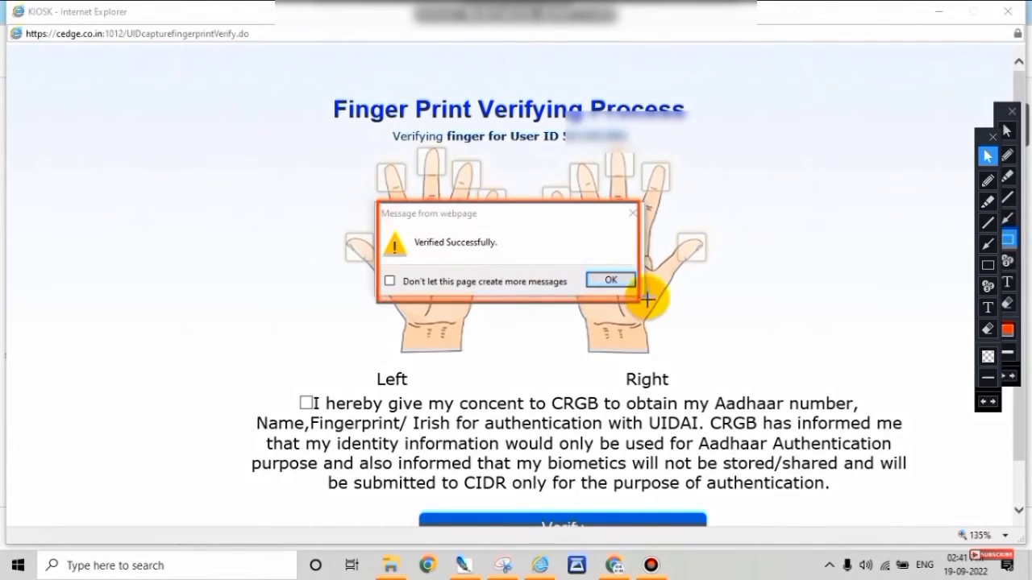
pyautogui.click(1010, 129)
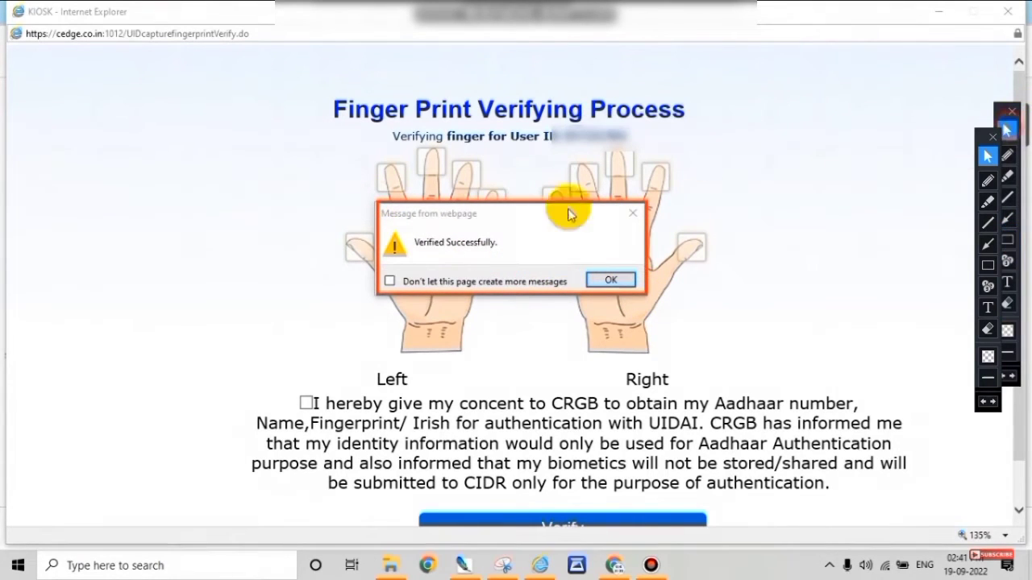
pyautogui.click(610, 280)
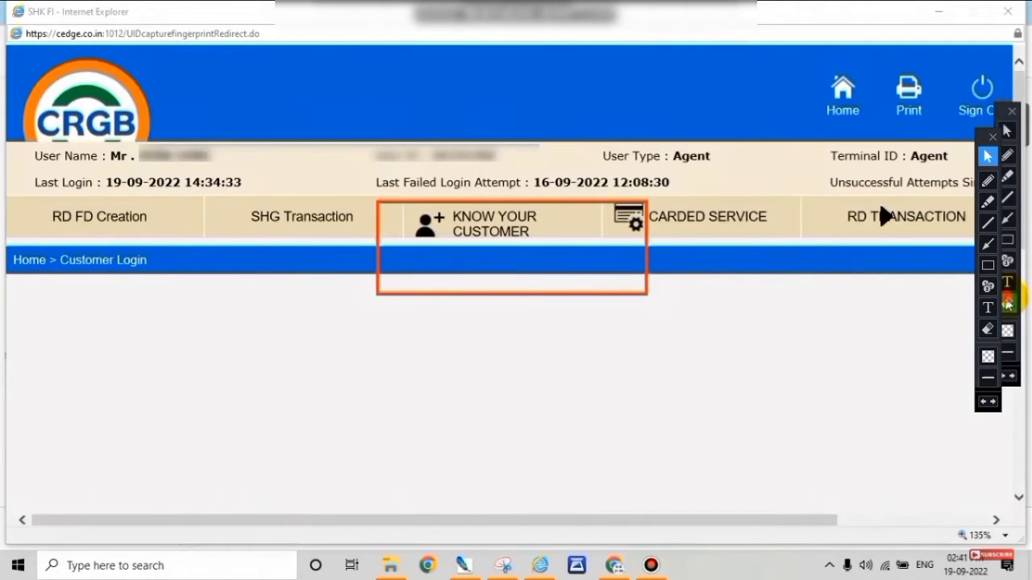
pyautogui.click(1009, 300)
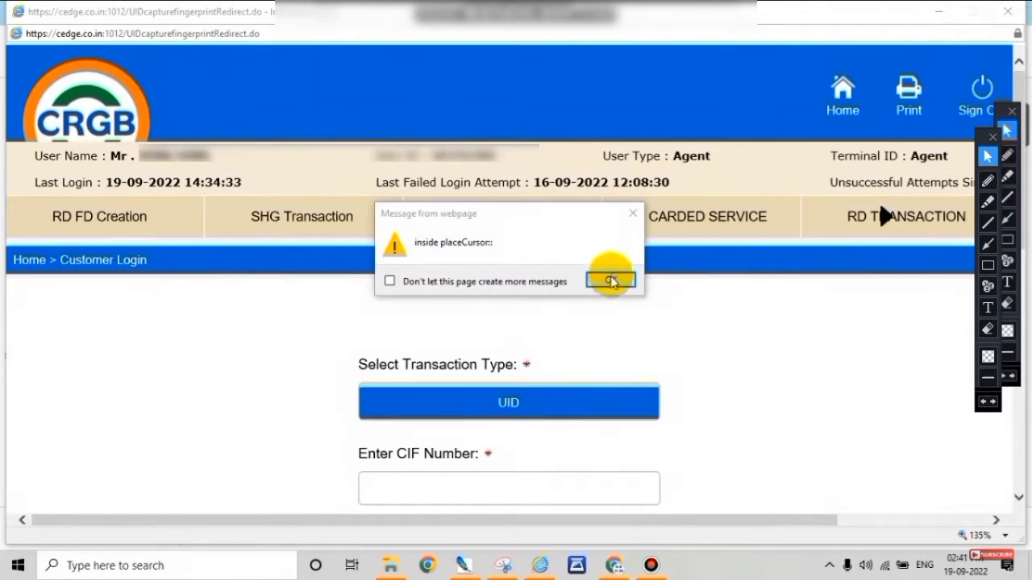
# Dismiss the placeCursor and webpage alerts, then show the Other Services options
pyautogui.click(610, 280)
pyautogui.click(609, 279)
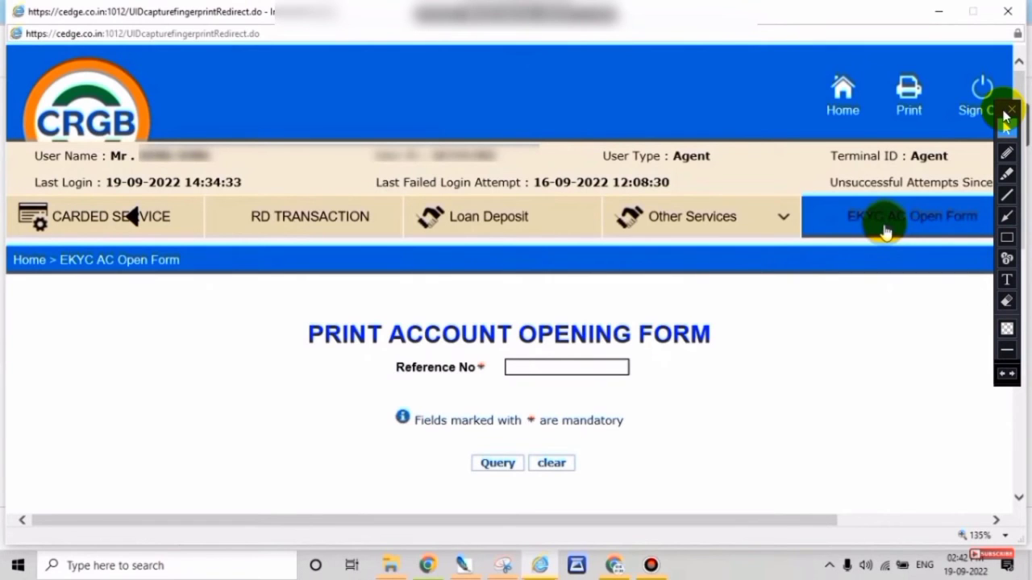
pyautogui.click(664, 216)
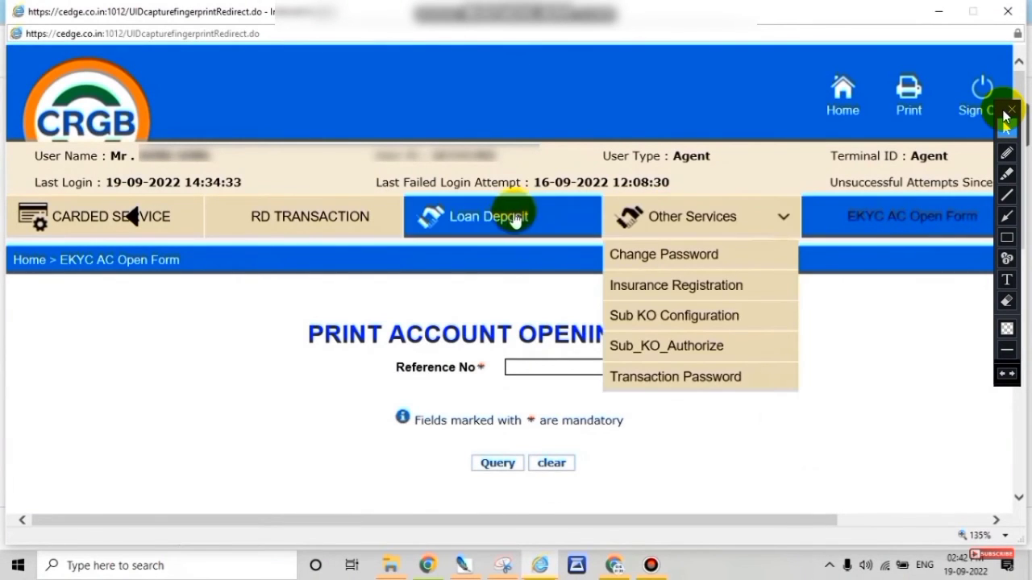